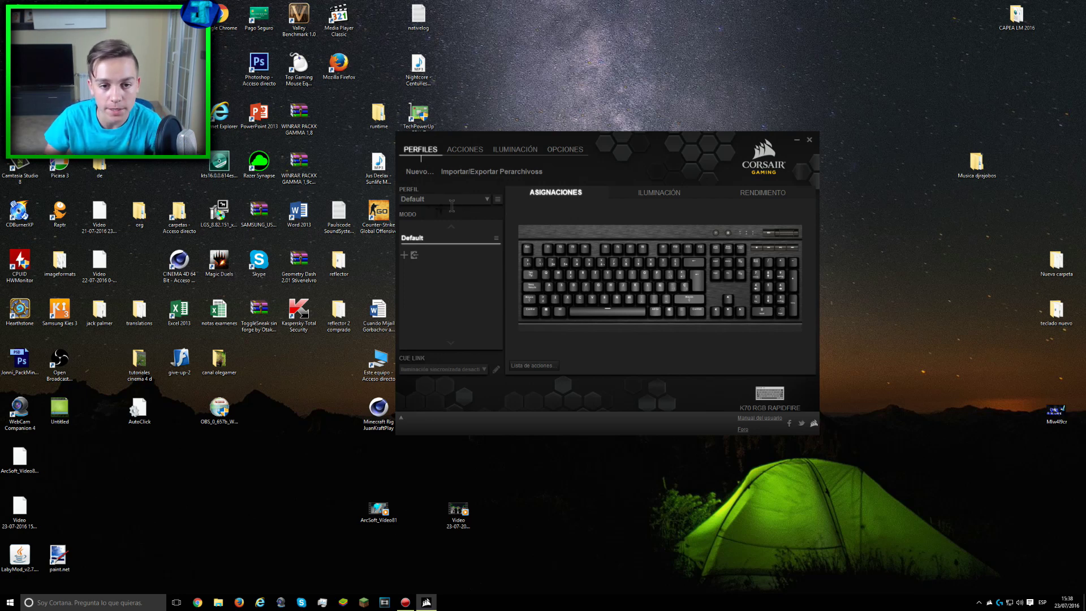
{"action": "left_click", "coordinate": [478, 201]}
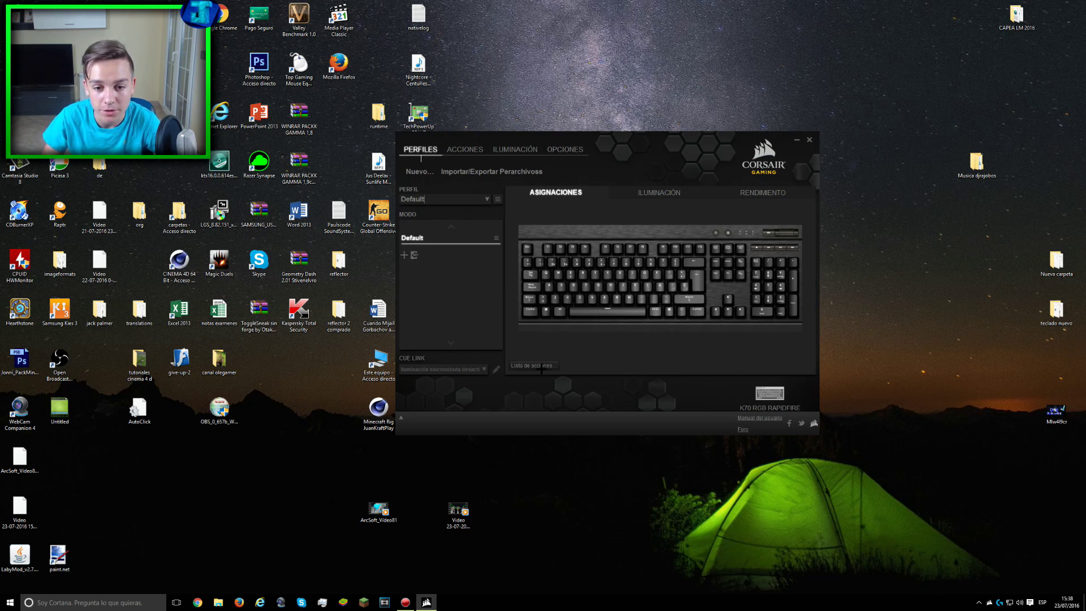
{"action": "left_click", "coordinate": [541, 367]}
{"action": "left_click", "coordinate": [496, 209]}
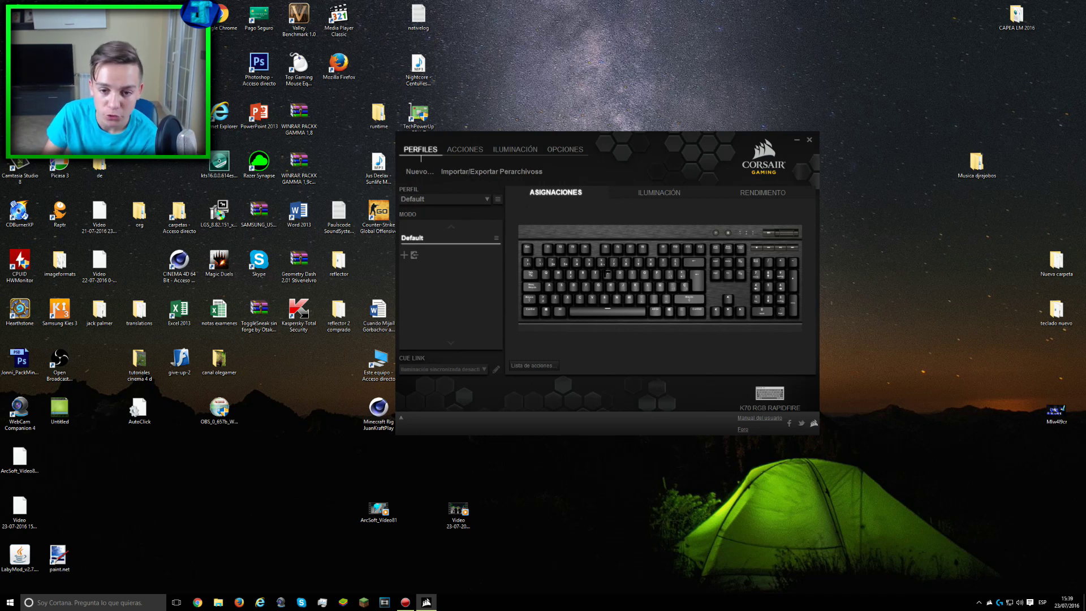
Step: Show the Default profile's lighting settings and test the Windows key by opening and closing the Start menu
{"action": "left_click", "coordinate": [662, 195]}
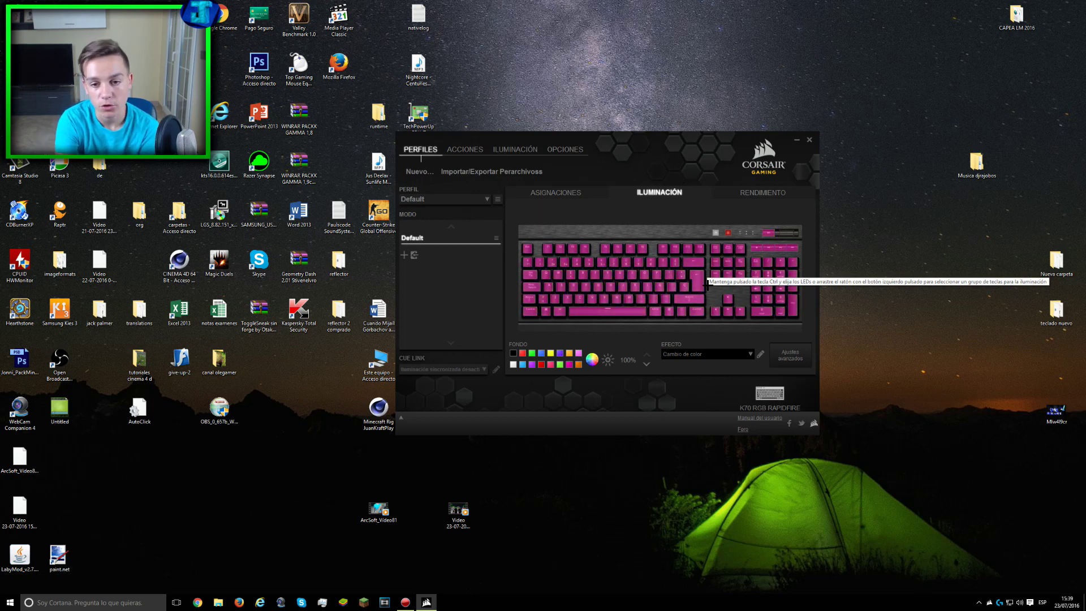
{"action": "key", "text": "super"}
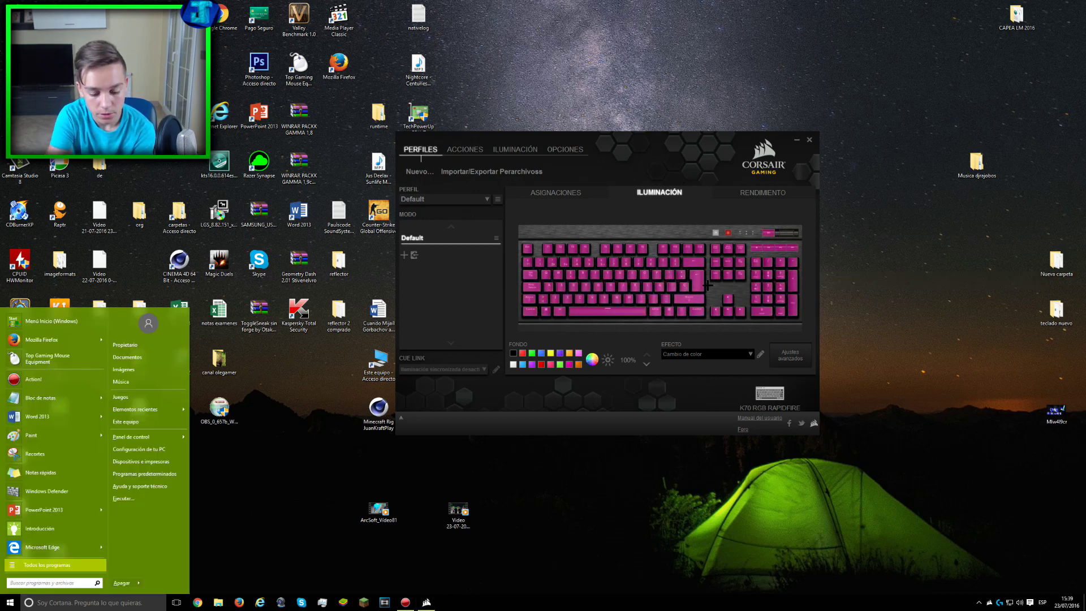
{"action": "key", "text": "super"}
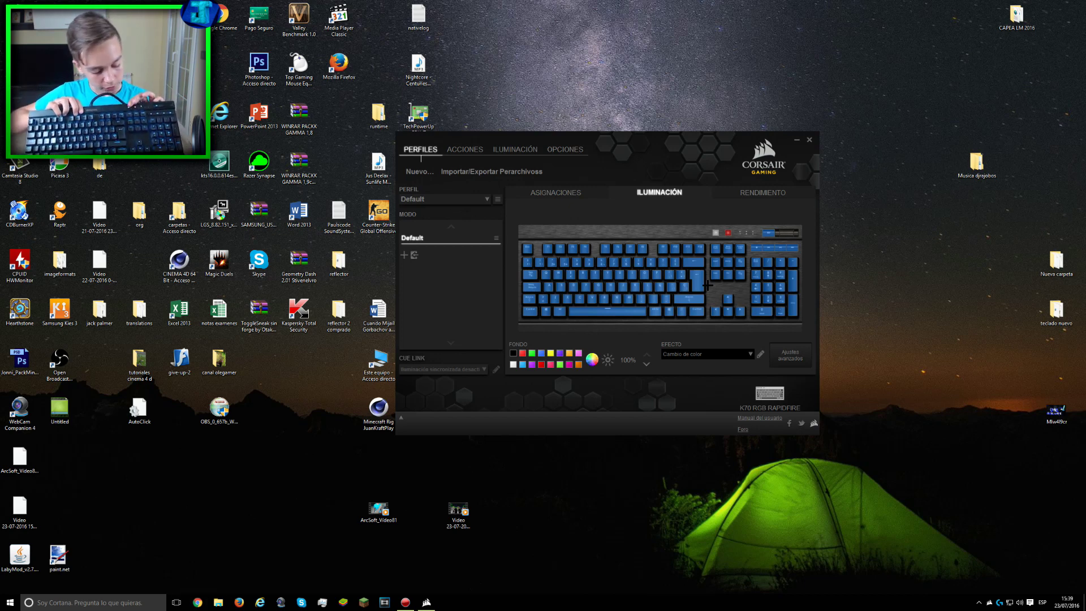
Step: Cycle the keyboard backlight brightness through 0%, 33%, 66% and 100%, finishing at 100%
{"action": "key", "text": "XF86KbdBrightnessDown"}
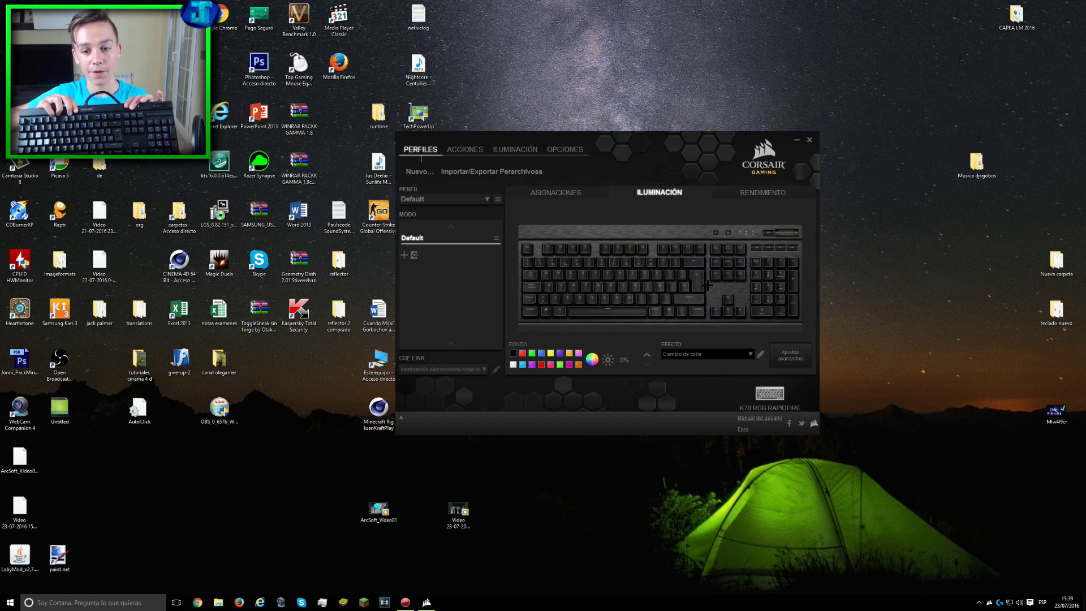
{"action": "key", "text": "XF86KbdBrightnessUp"}
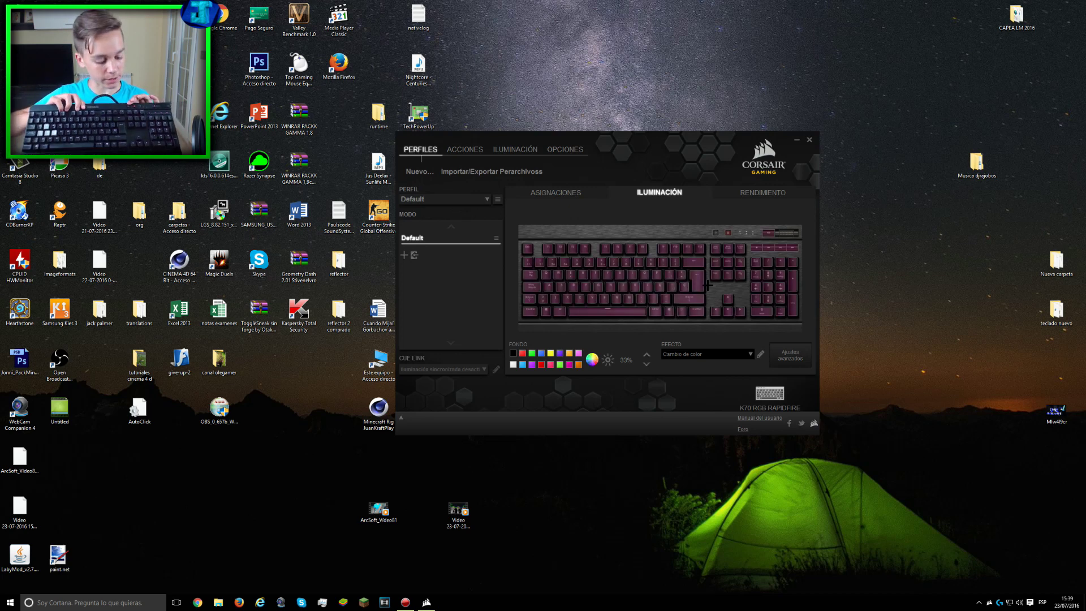
{"action": "key", "text": "XF86KbdBrightnessUp"}
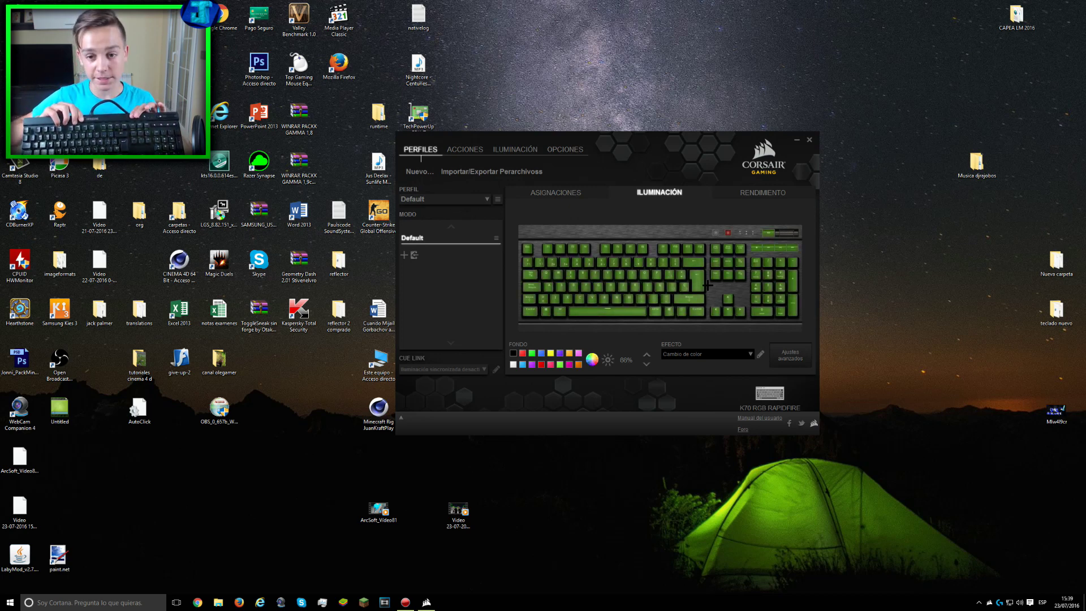
{"action": "key", "text": "XF86KbdBrightnessUp"}
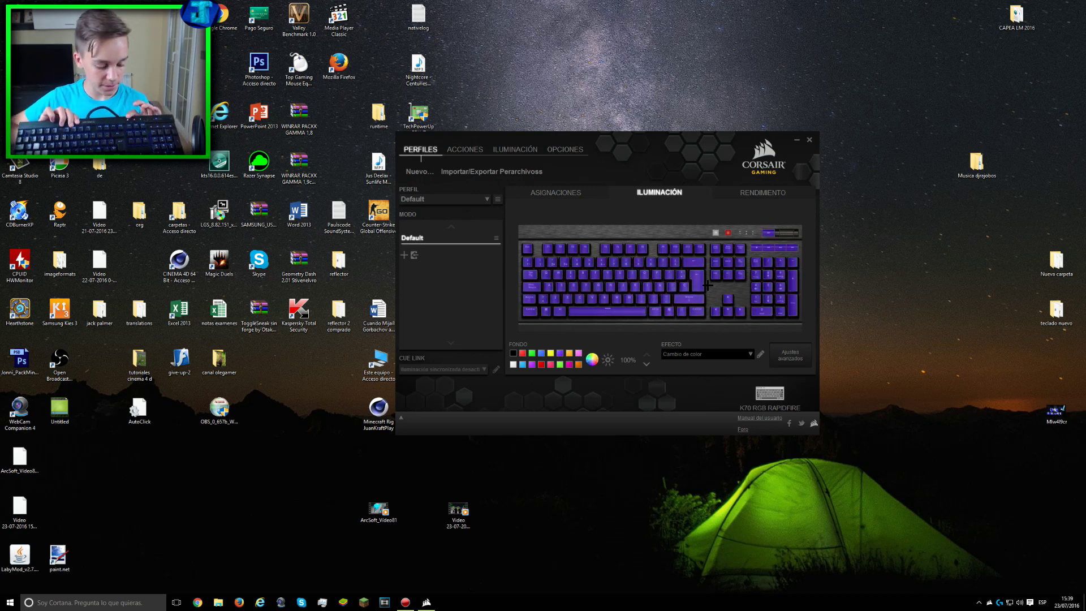
{"action": "key", "text": "XF86KbdBrightnessUp"}
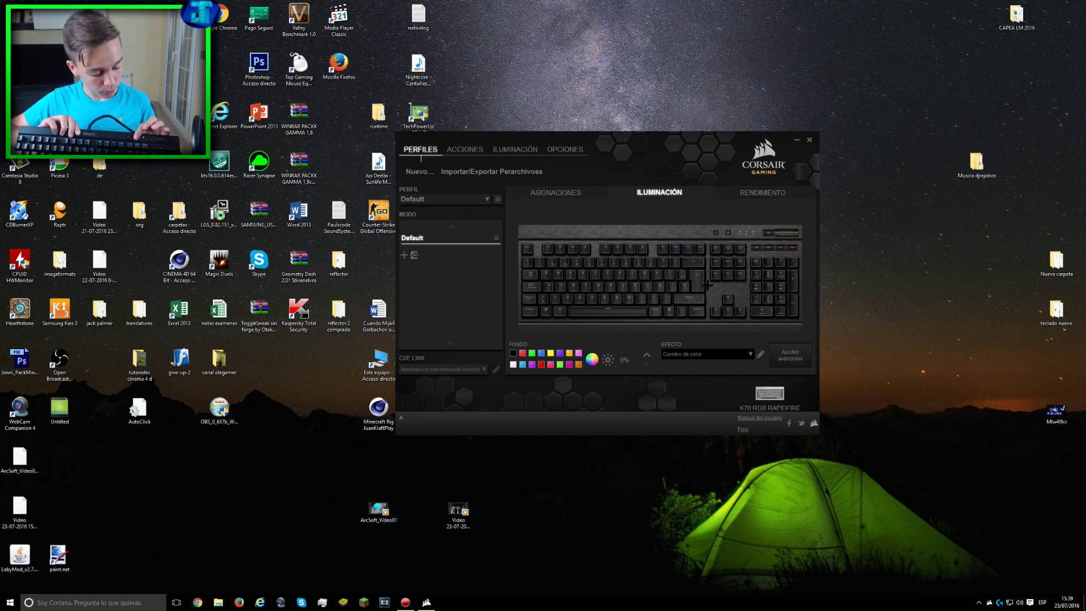
{"action": "key", "text": "XF86KbdBrightnessUp"}
{"action": "key", "text": "XF86KbdBrightnessUp"}
{"action": "key", "text": "XF86KbdBrightnessUp"}
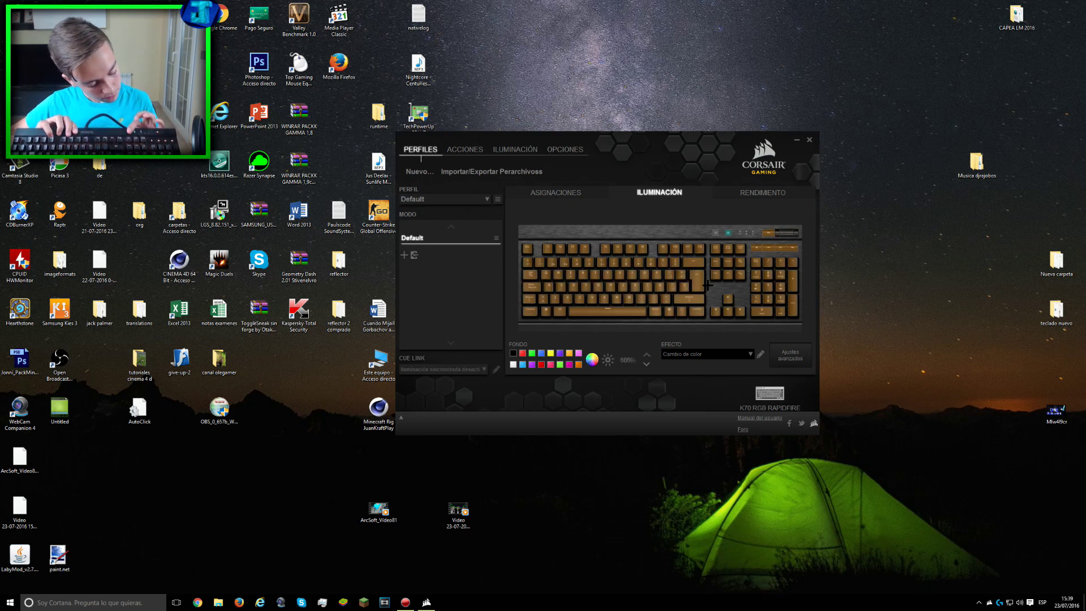
{"action": "key", "text": "XF86KbdBrightnessUp"}
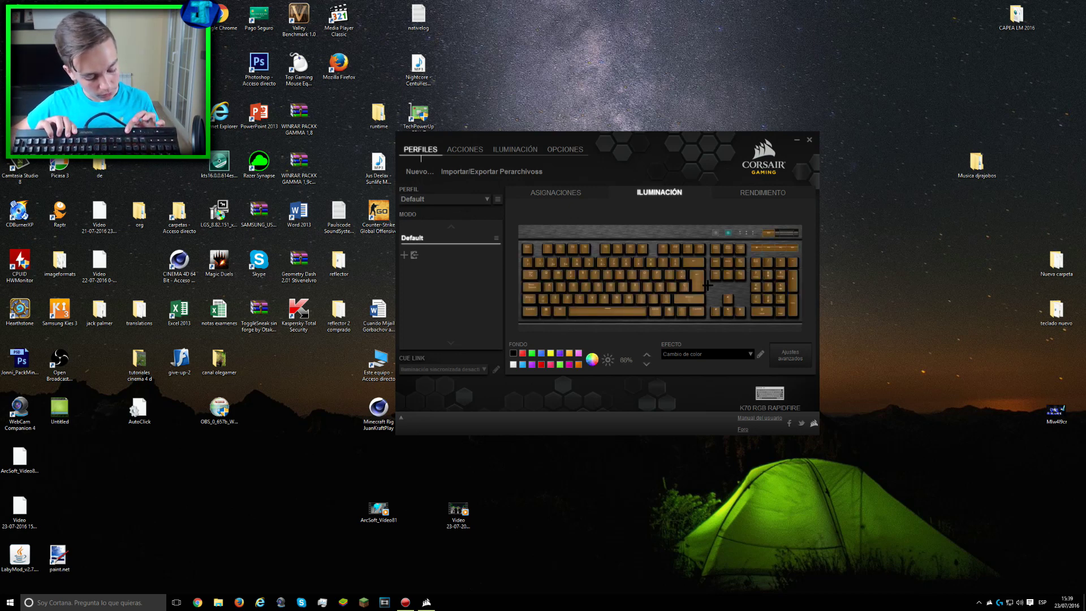
{"action": "key", "text": "XF86KbdBrightnessUp"}
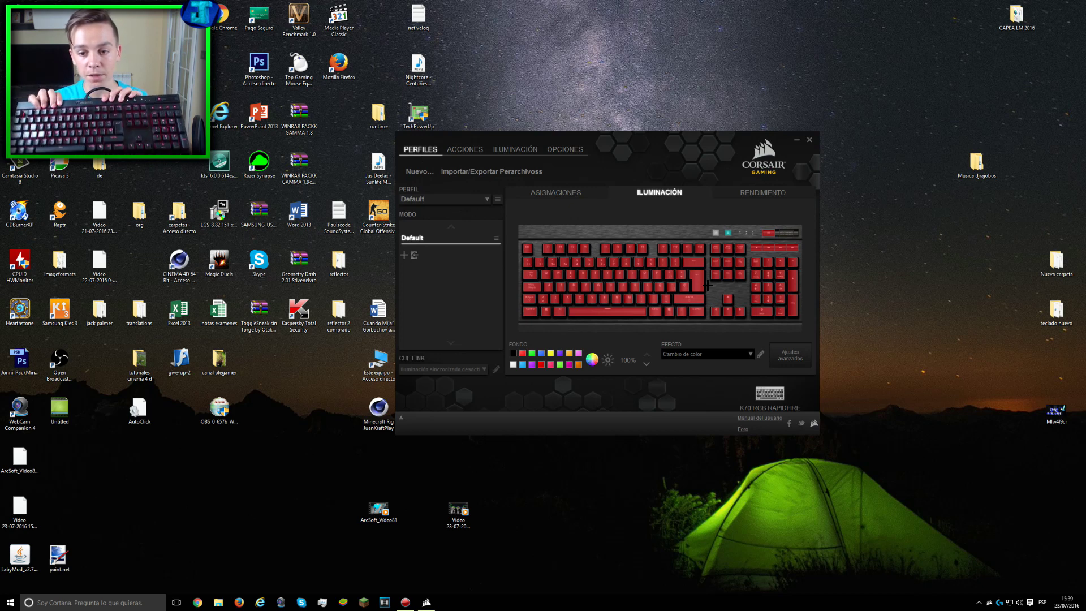
Step: Try the Onda arco iris and Impulso de color lighting effects on the keyboard
{"action": "left_click", "coordinate": [747, 355]}
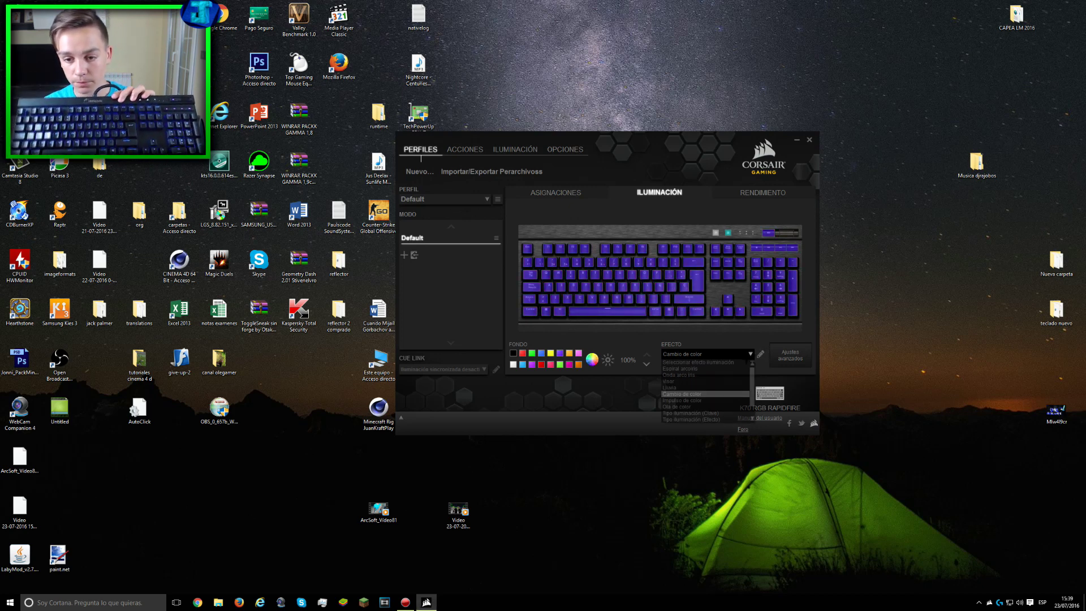
{"action": "left_click", "coordinate": [703, 375]}
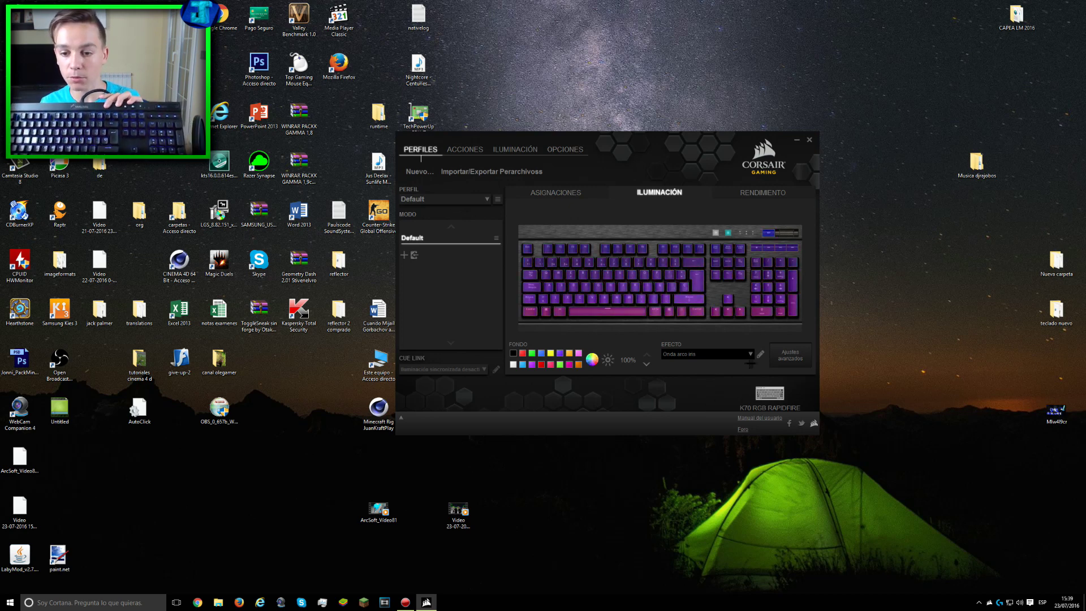
{"action": "left_click", "coordinate": [750, 354]}
{"action": "left_click", "coordinate": [691, 400]}
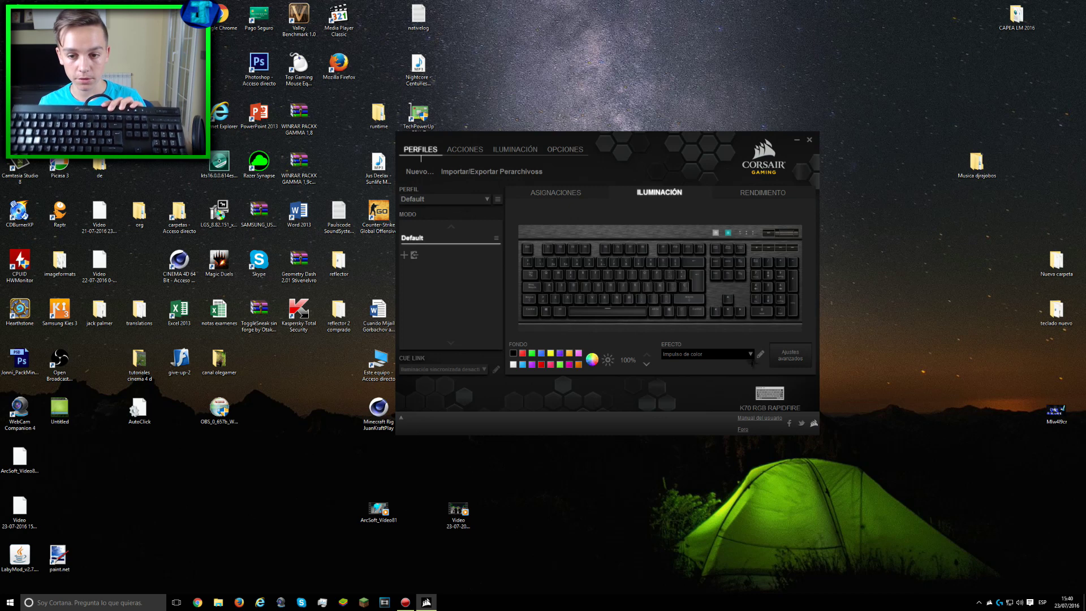
Step: Try the Lluvia and Espiral arcoiris lighting effects on the keyboard
{"action": "left_click", "coordinate": [690, 354]}
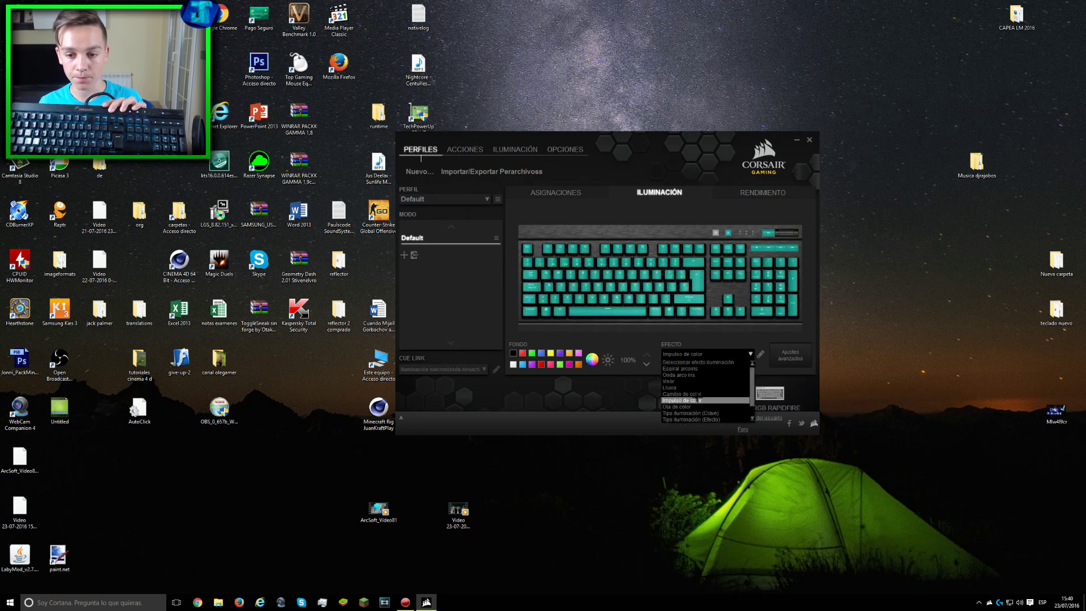
{"action": "left_click", "coordinate": [691, 387]}
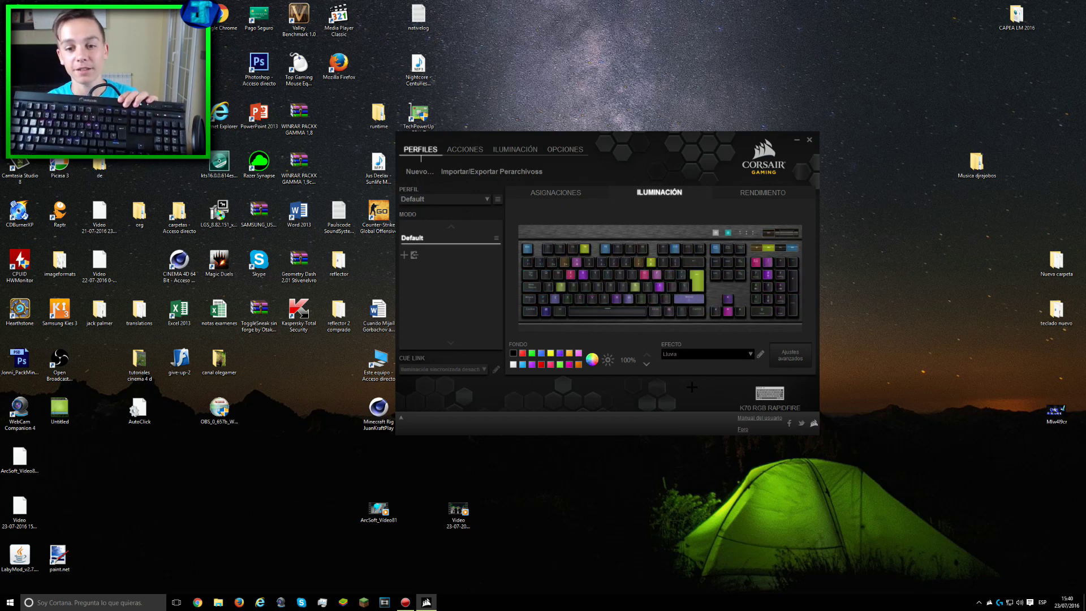
{"action": "left_click", "coordinate": [752, 357]}
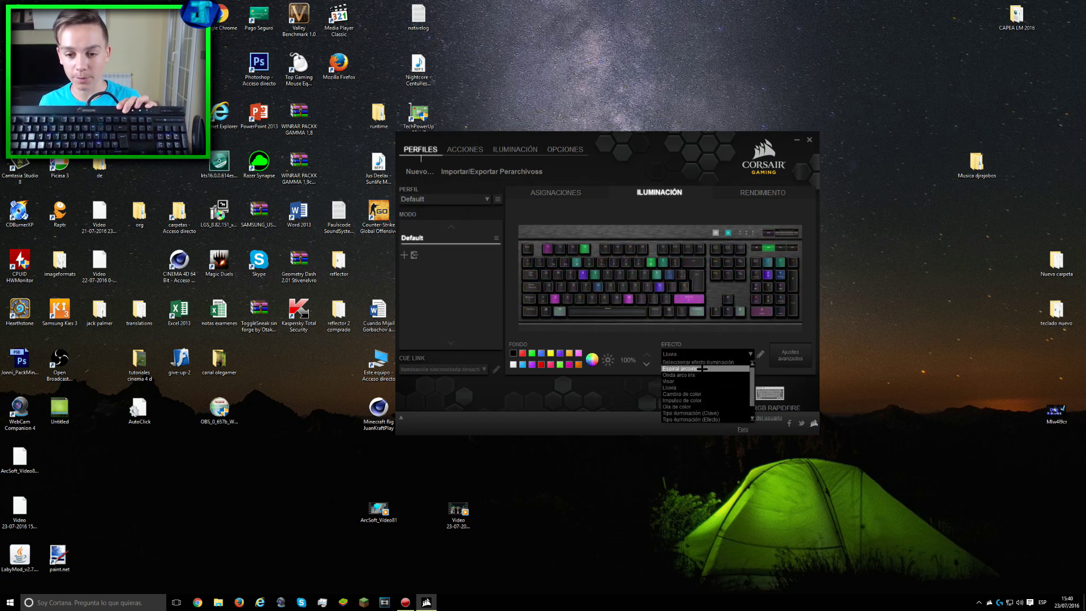
{"action": "left_click", "coordinate": [701, 368]}
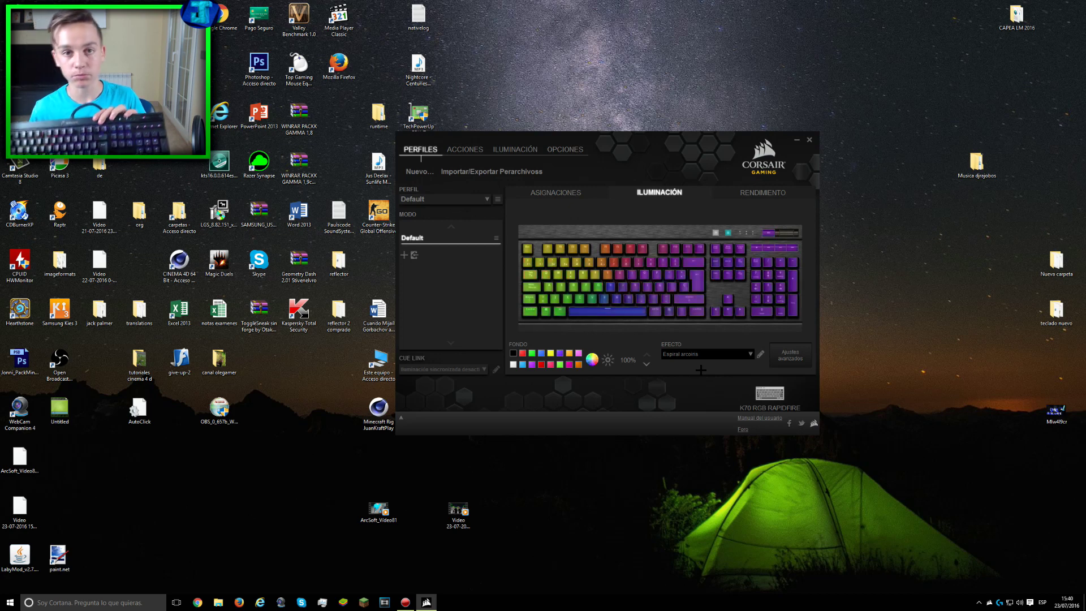
Step: Switch to the advanced lighting settings, try the Cambio de color effect in the standard settings, and return to the advanced ones
{"action": "left_click", "coordinate": [783, 358]}
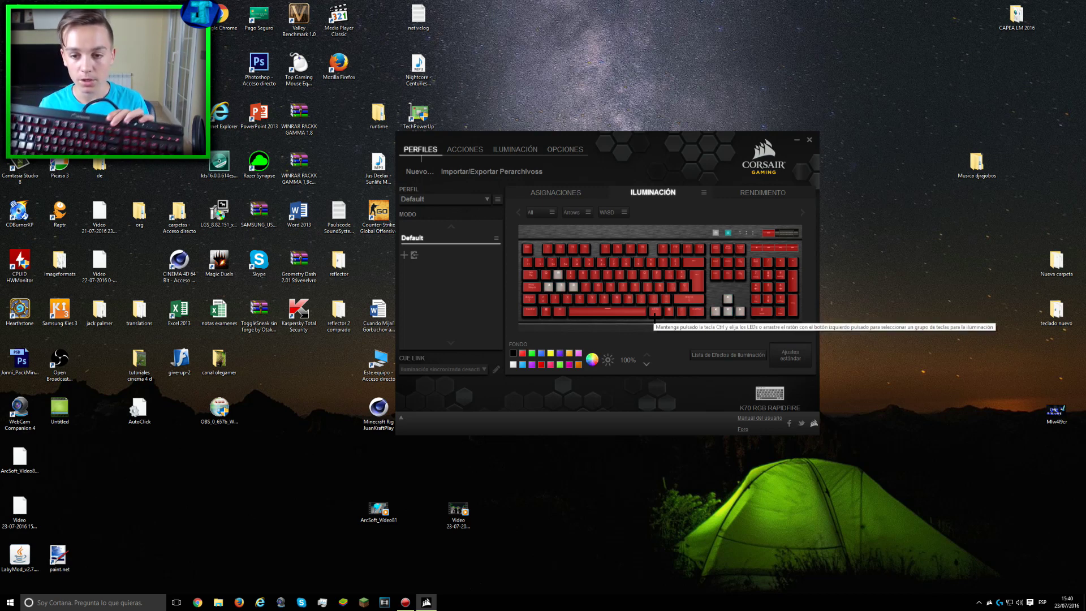
{"action": "left_click", "coordinate": [728, 355]}
{"action": "left_click", "coordinate": [707, 353]}
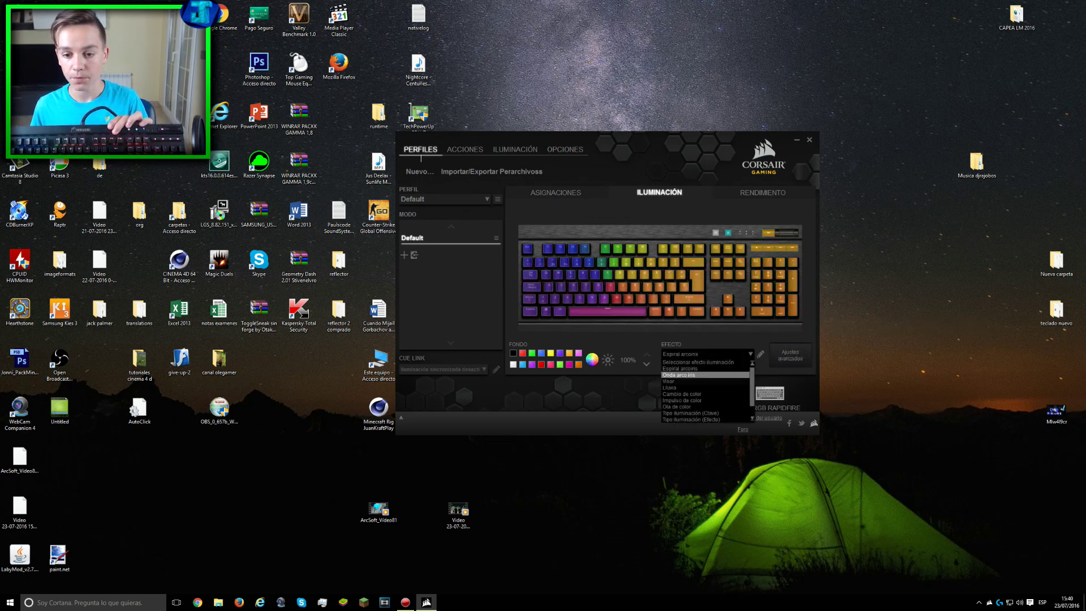
{"action": "left_click", "coordinate": [681, 393]}
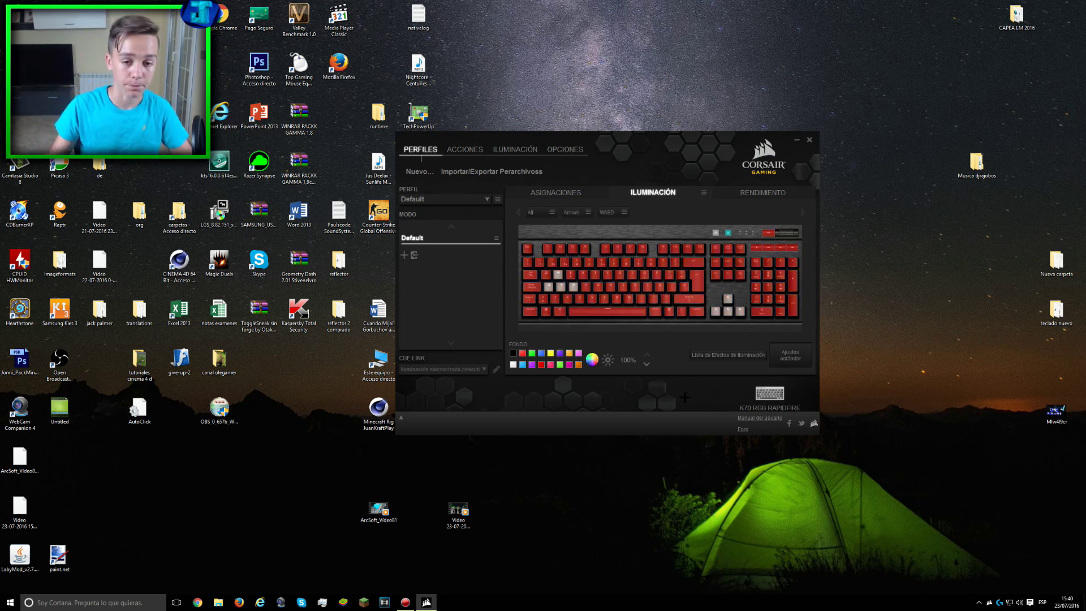
Step: Show the profile's performance settings for key lock and test the Windows key with the Start menu
{"action": "left_click", "coordinate": [765, 191]}
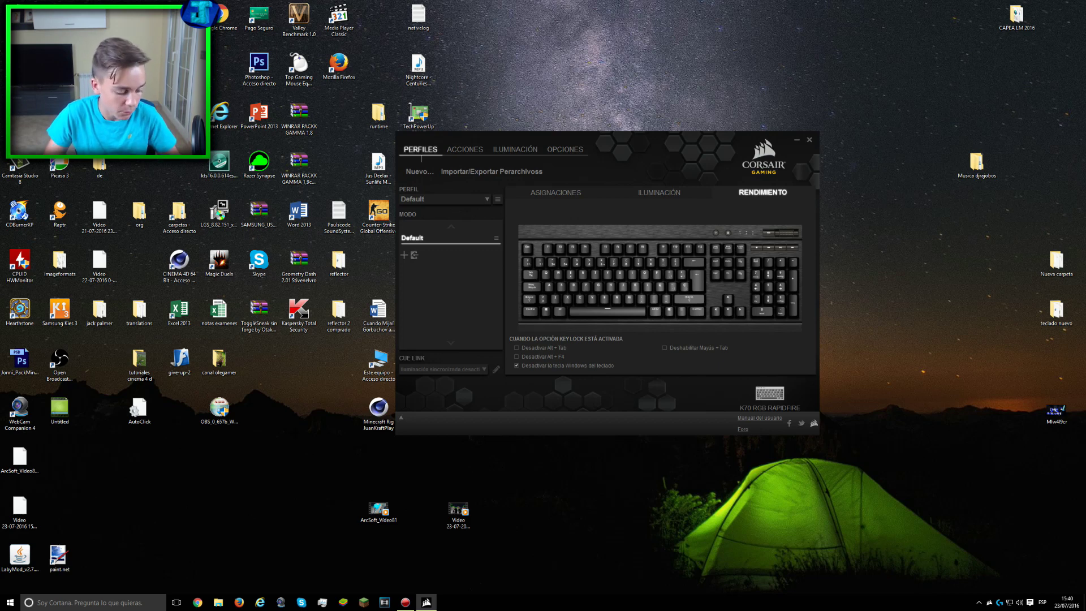
{"action": "key", "text": "super"}
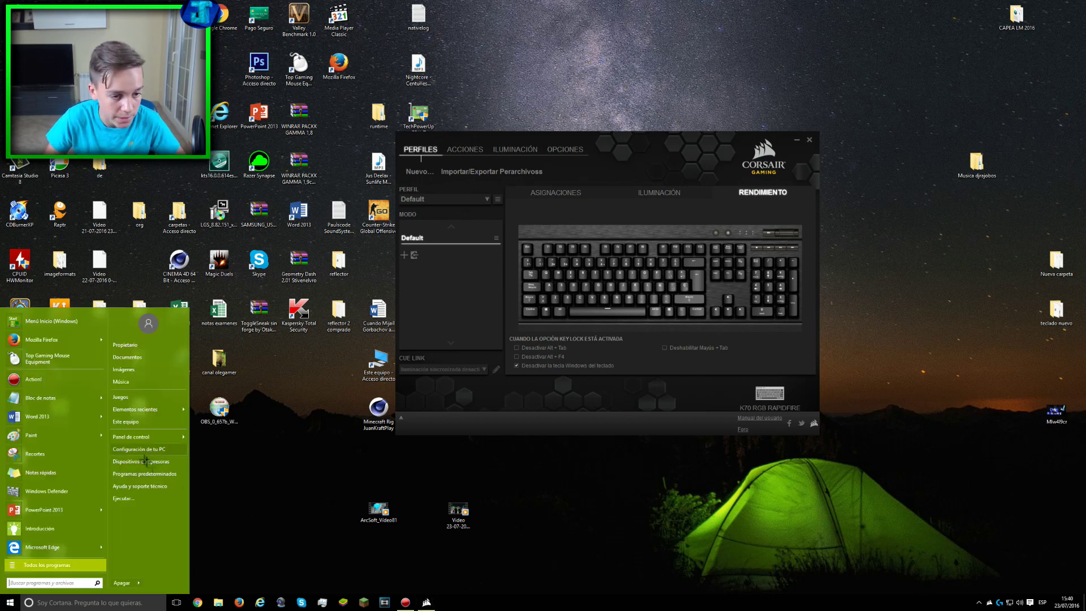
{"action": "key", "text": "super"}
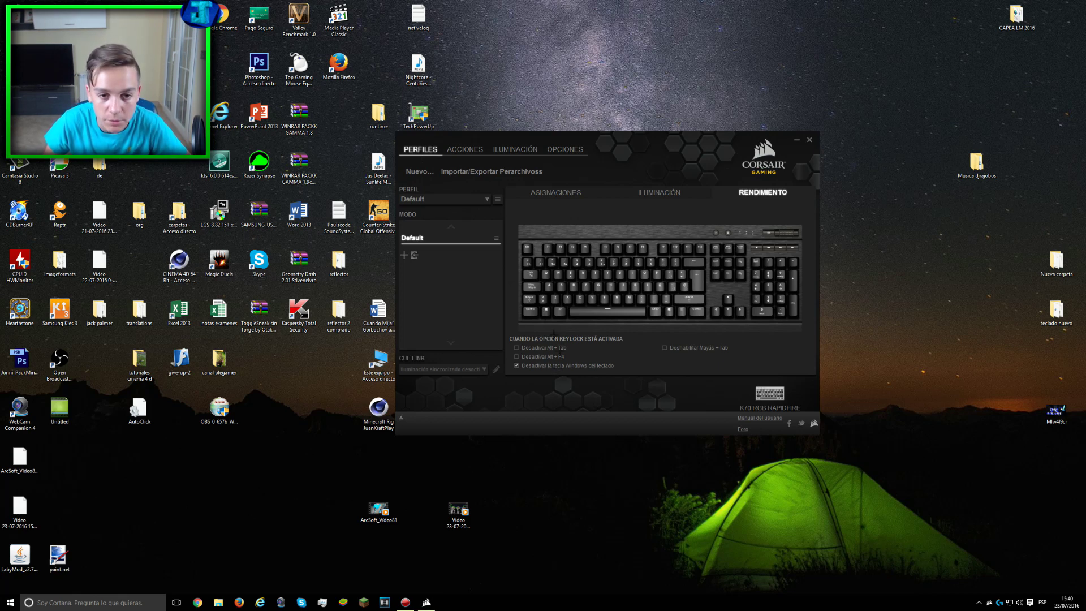
Step: Look through the saved actions, the lighting effects list and the program, device and support options, and return to the profiles
{"action": "left_click", "coordinate": [465, 150]}
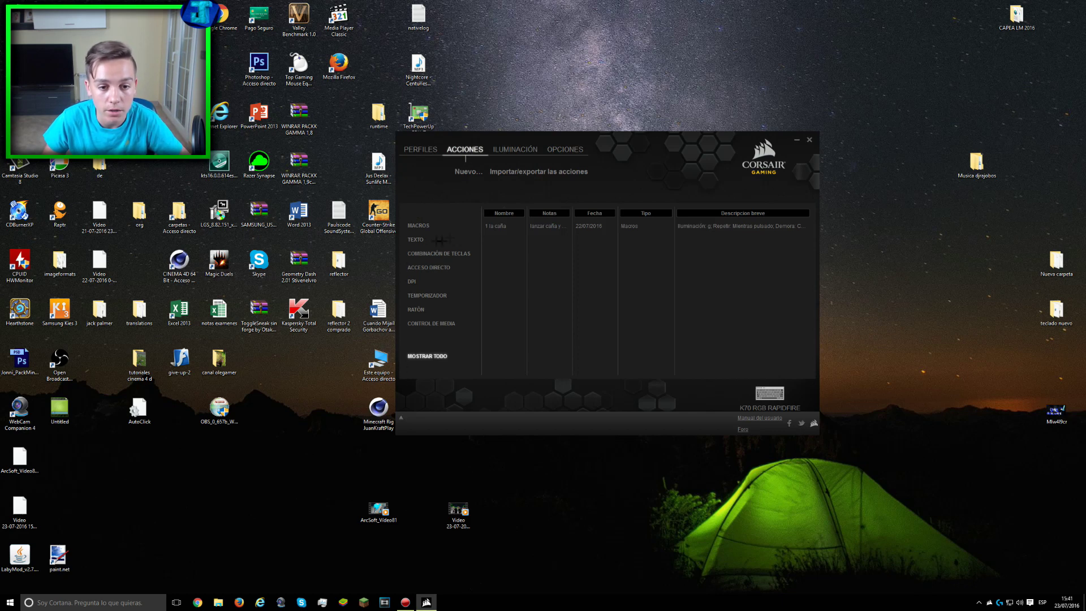
{"action": "left_click", "coordinate": [514, 149]}
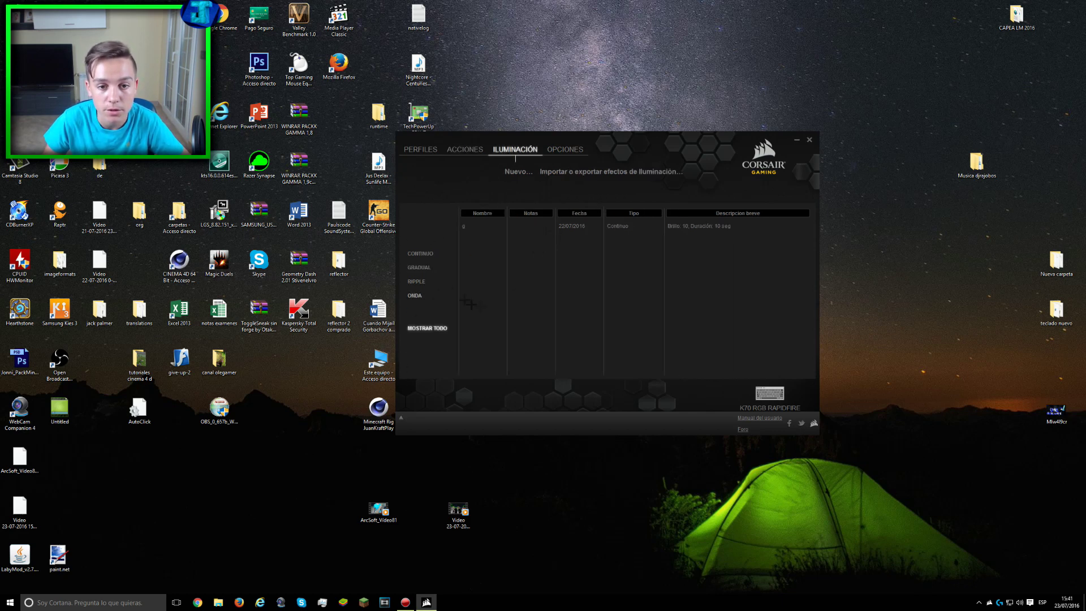
{"action": "left_click", "coordinate": [565, 149]}
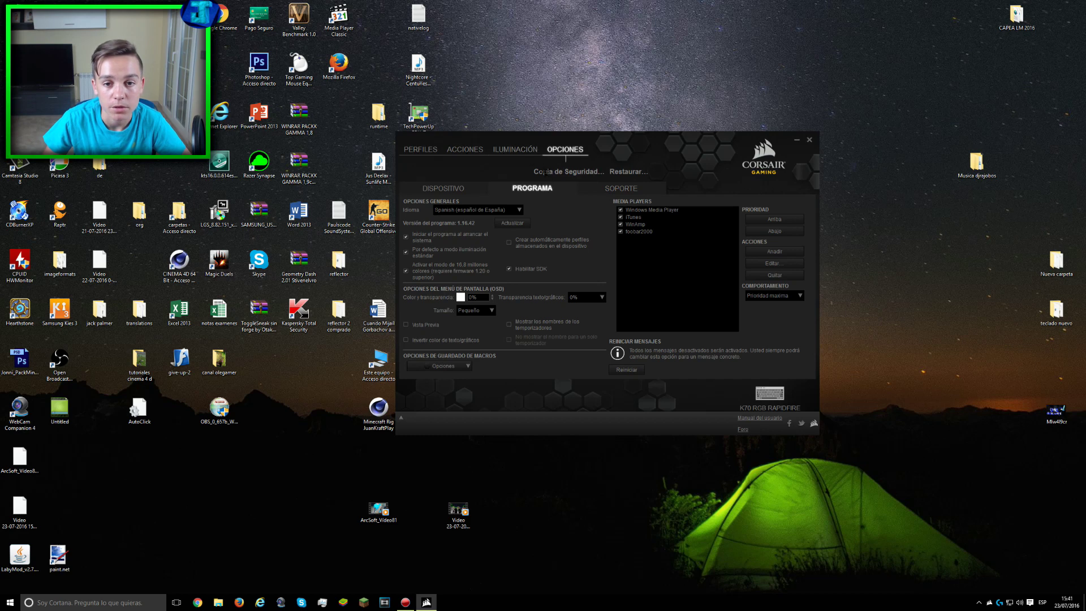
{"action": "left_click", "coordinate": [615, 189]}
{"action": "left_click", "coordinate": [452, 190]}
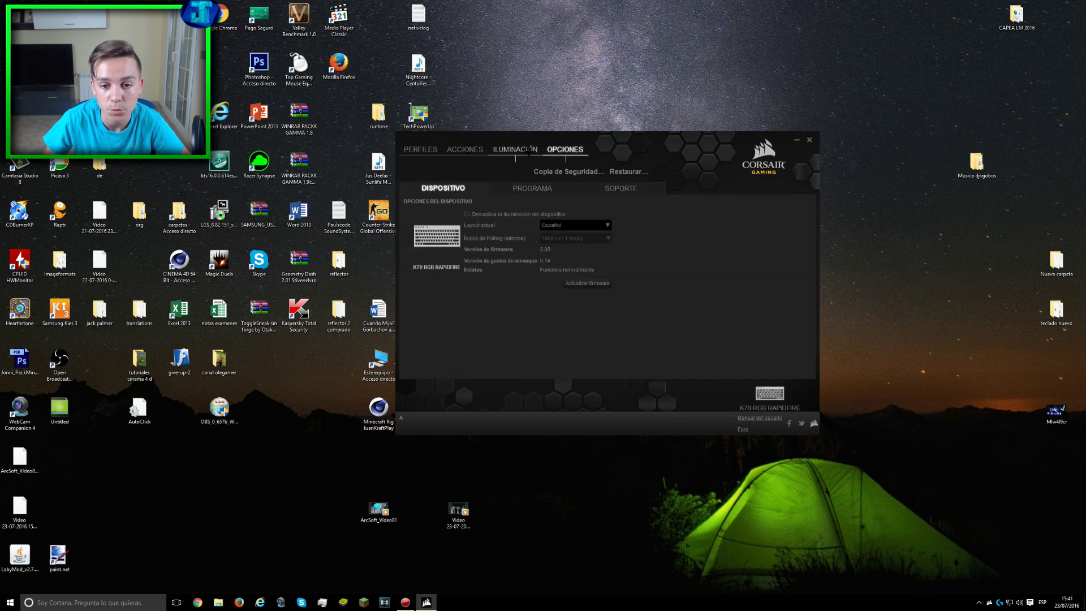
{"action": "left_click", "coordinate": [622, 189]}
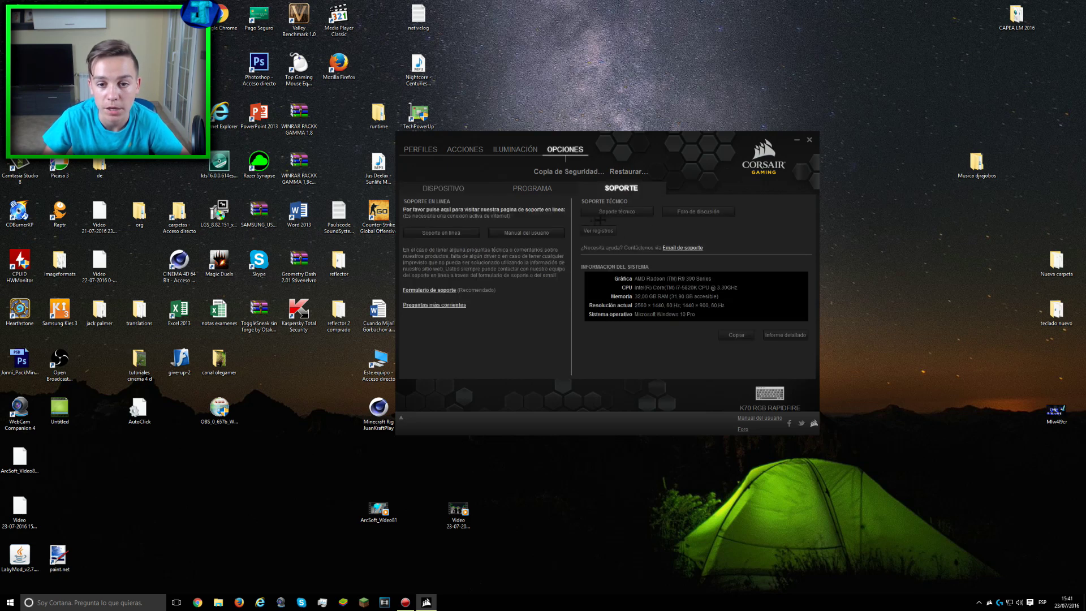
{"action": "left_click", "coordinate": [514, 151]}
{"action": "left_click", "coordinate": [421, 150]}
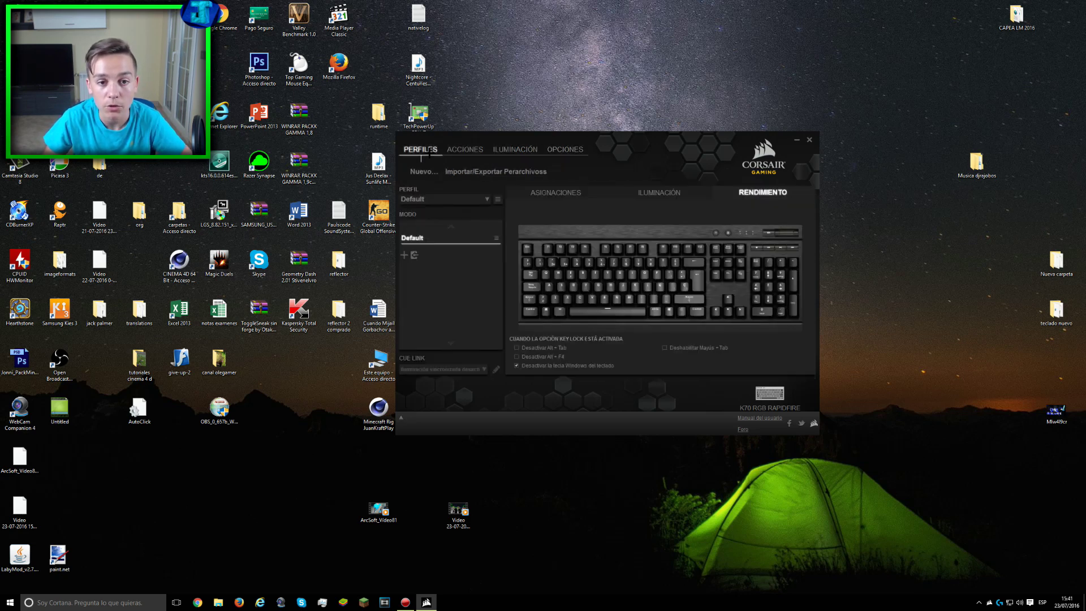
Step: Show the color picker for the red background swatch in the profile's lighting settings and close it without changes
{"action": "left_click", "coordinate": [647, 197]}
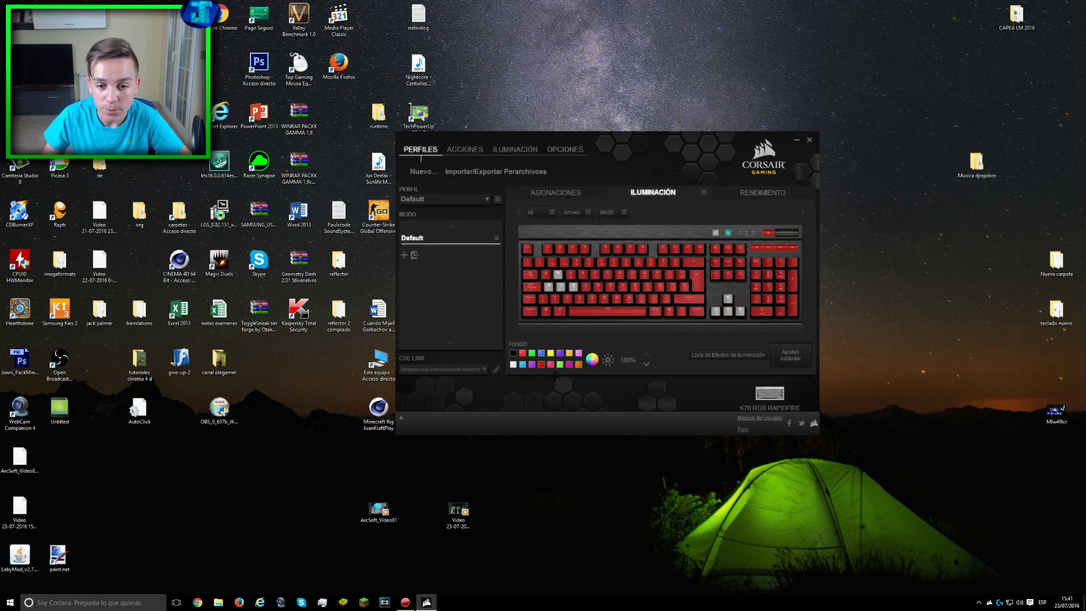
{"action": "double_click", "coordinate": [523, 354]}
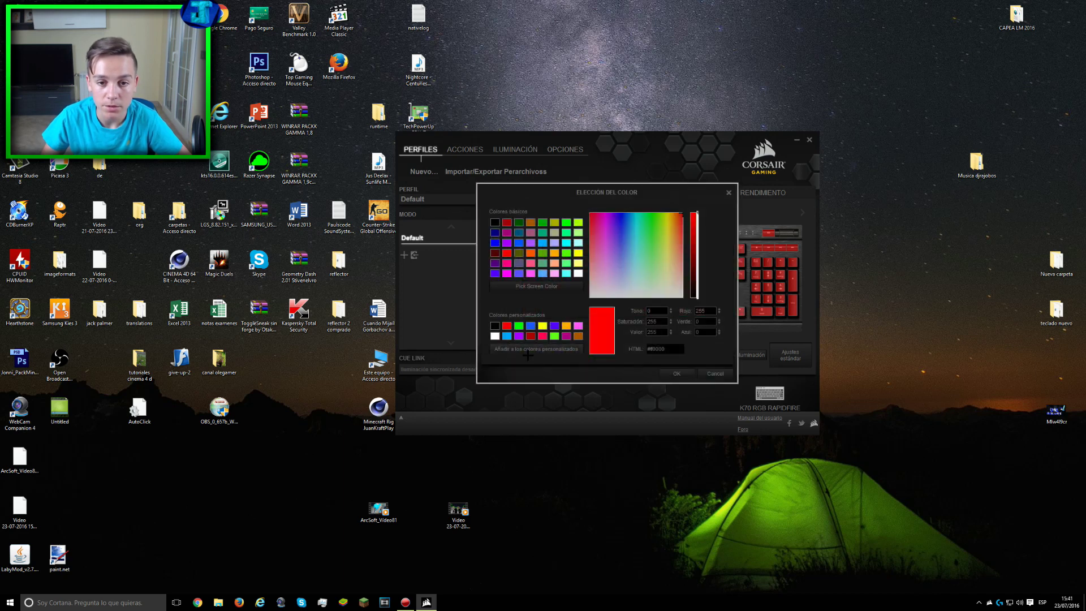
{"action": "left_click", "coordinate": [731, 195]}
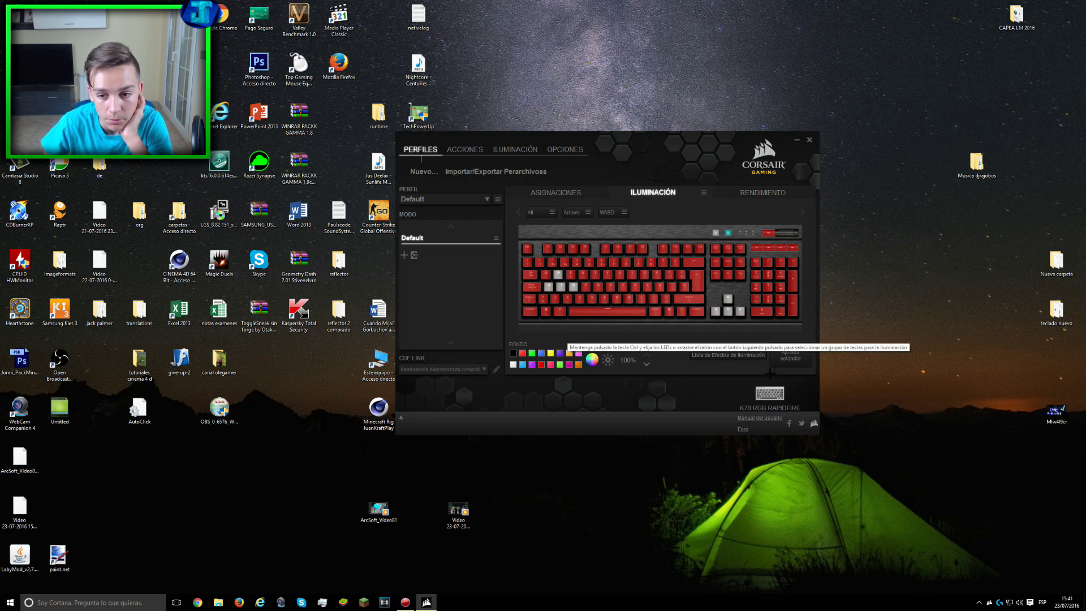
Step: Switch to the standard lighting settings and try the orange #aa5500 as the keyboard's background color
{"action": "left_click", "coordinate": [781, 357]}
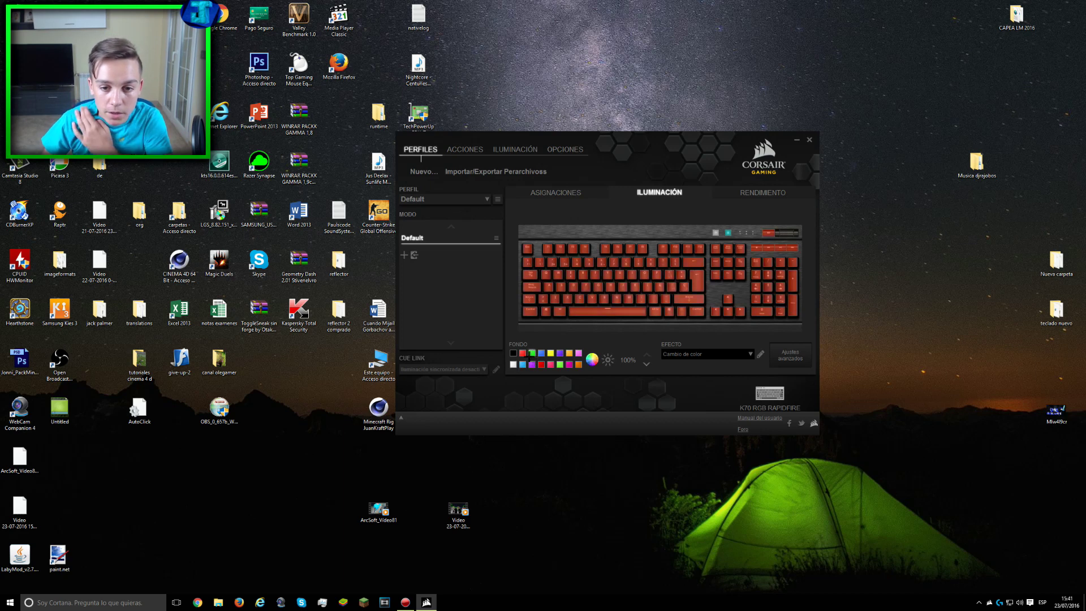
{"action": "left_click", "coordinate": [588, 360]}
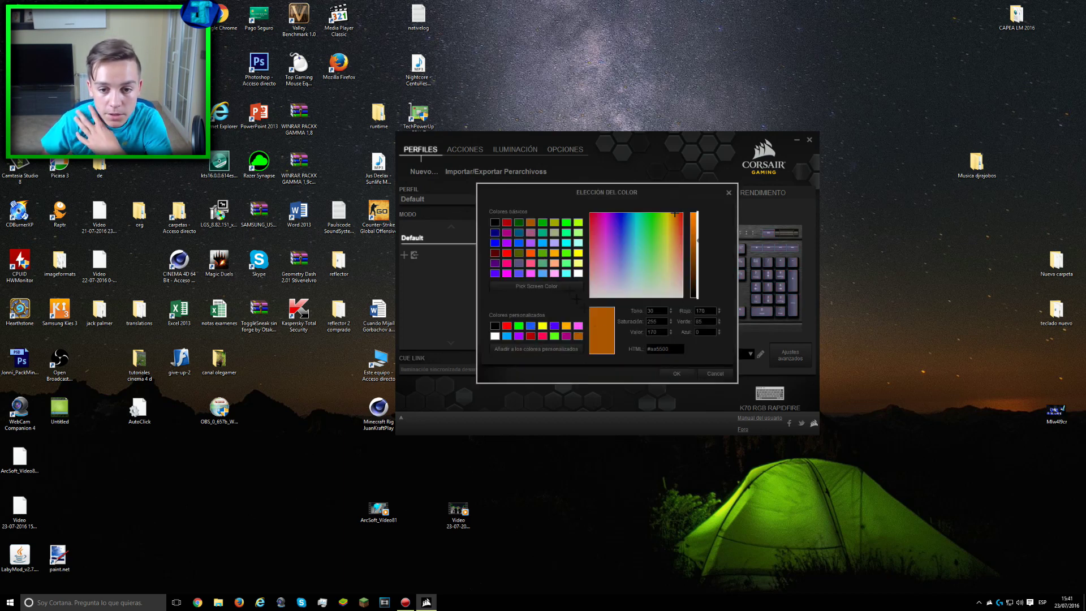
{"action": "left_click", "coordinate": [697, 226]}
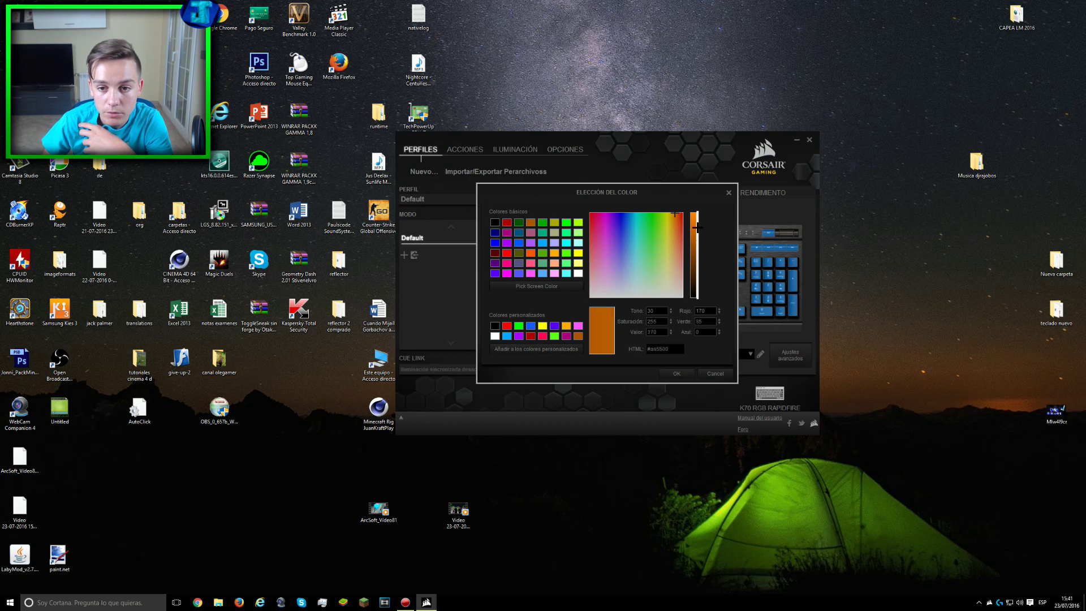
{"action": "left_click", "coordinate": [676, 375]}
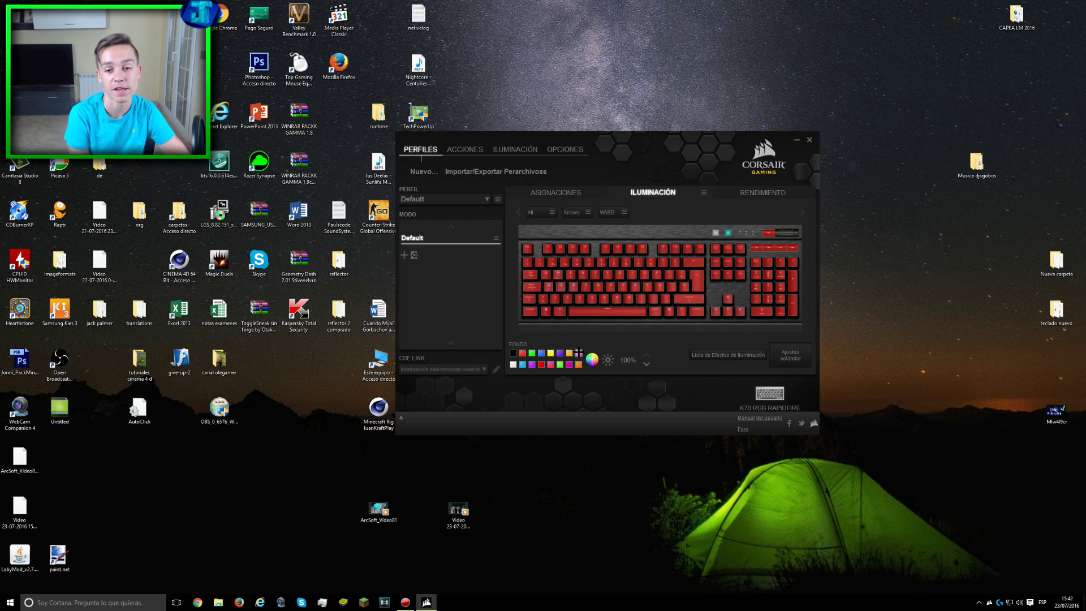
{"action": "right_click", "coordinate": [860, 295]}
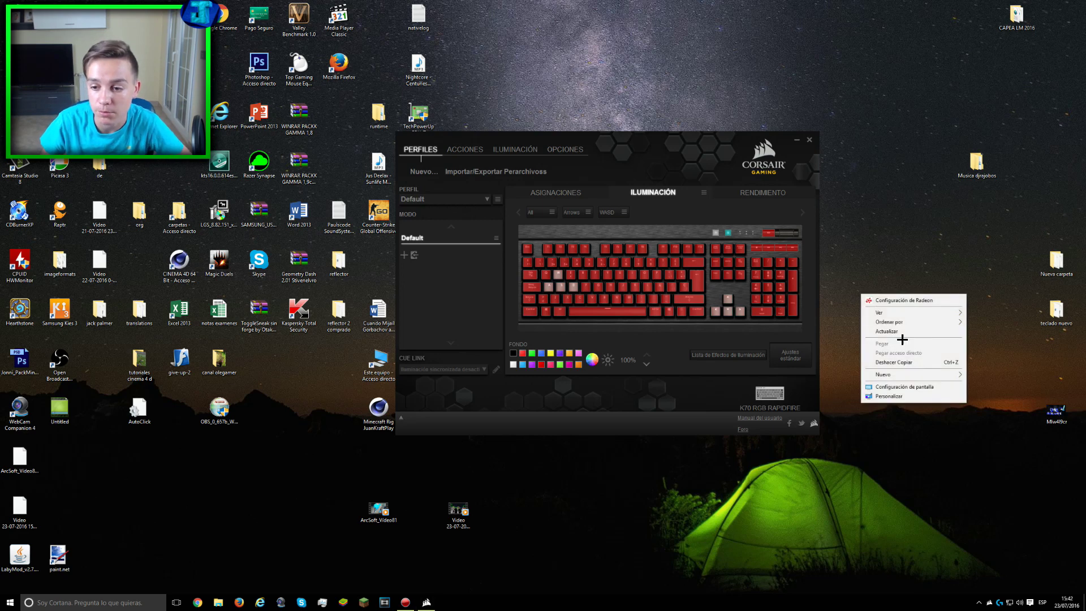
{"action": "left_click", "coordinate": [902, 333]}
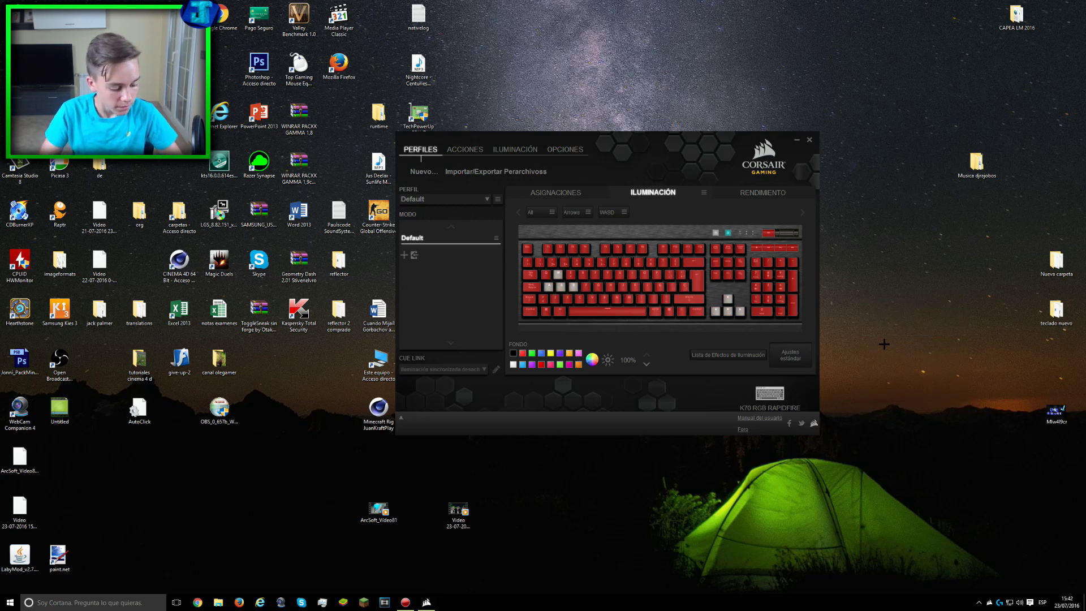